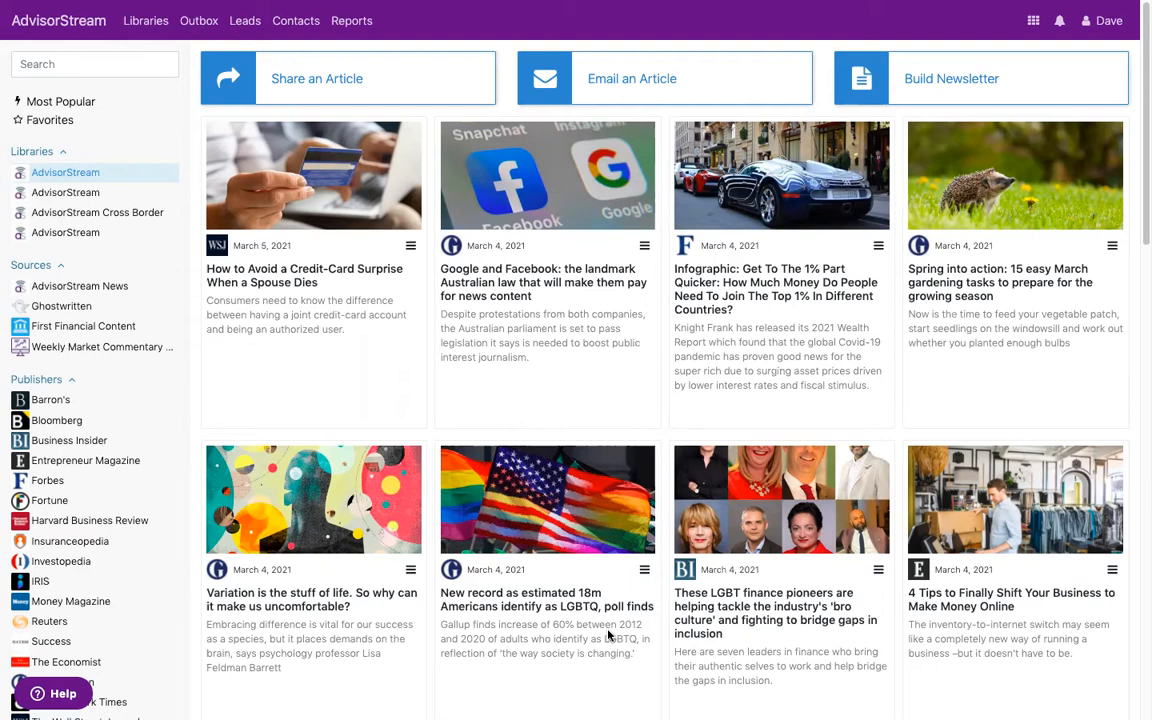
- Open the account settings and review the Basics page with the name, username, email and password fields
{"action": "left_click", "coordinate": [1108, 20]}
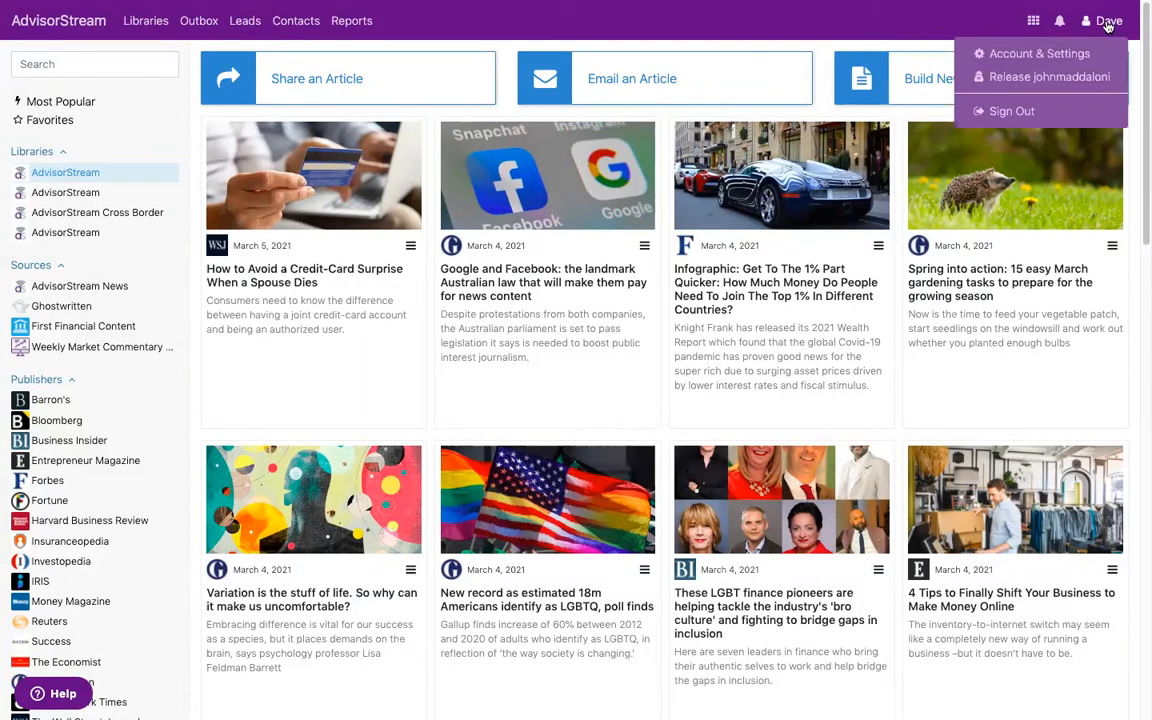
{"action": "left_click", "coordinate": [1052, 55]}
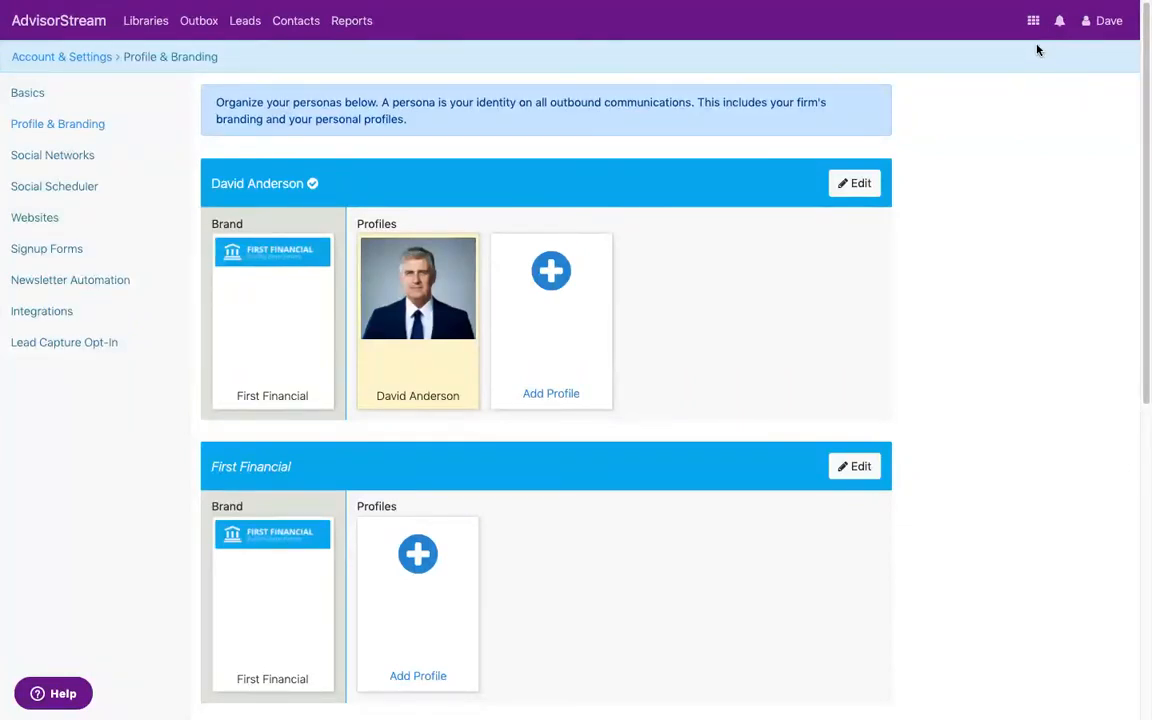
{"action": "left_click", "coordinate": [28, 94]}
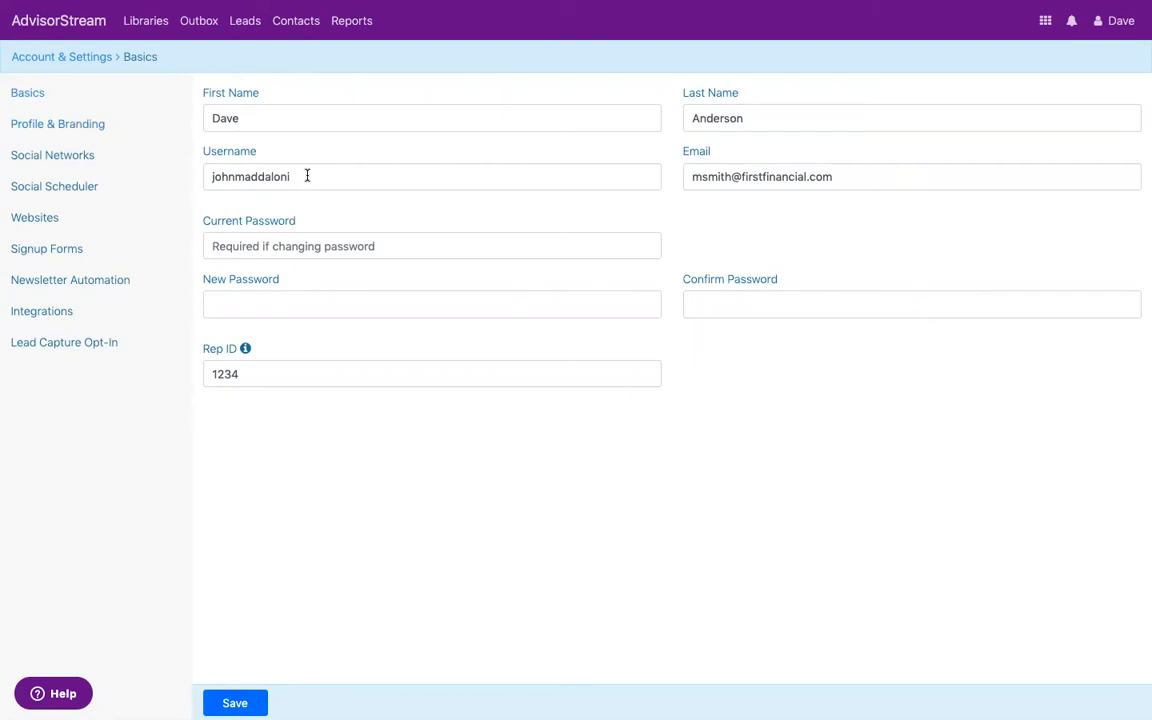
{"action": "left_click_drag", "start_coordinate": [845, 177], "coordinate": [684, 174]}
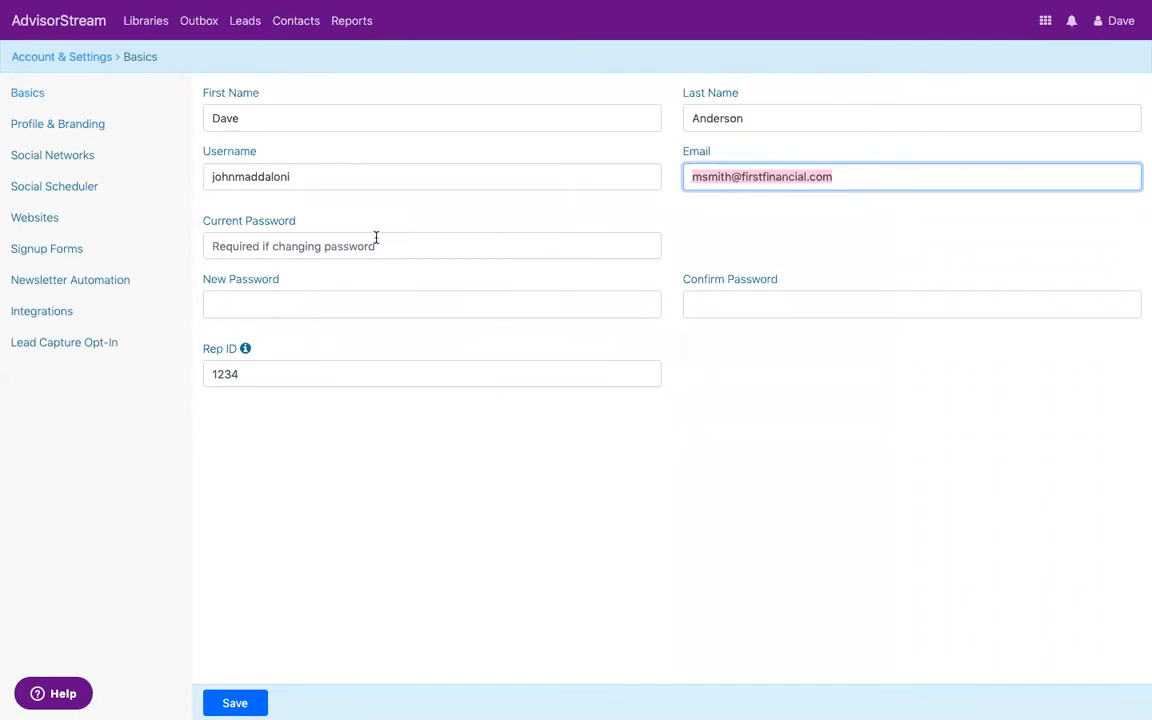
{"action": "left_click", "coordinate": [22, 93]}
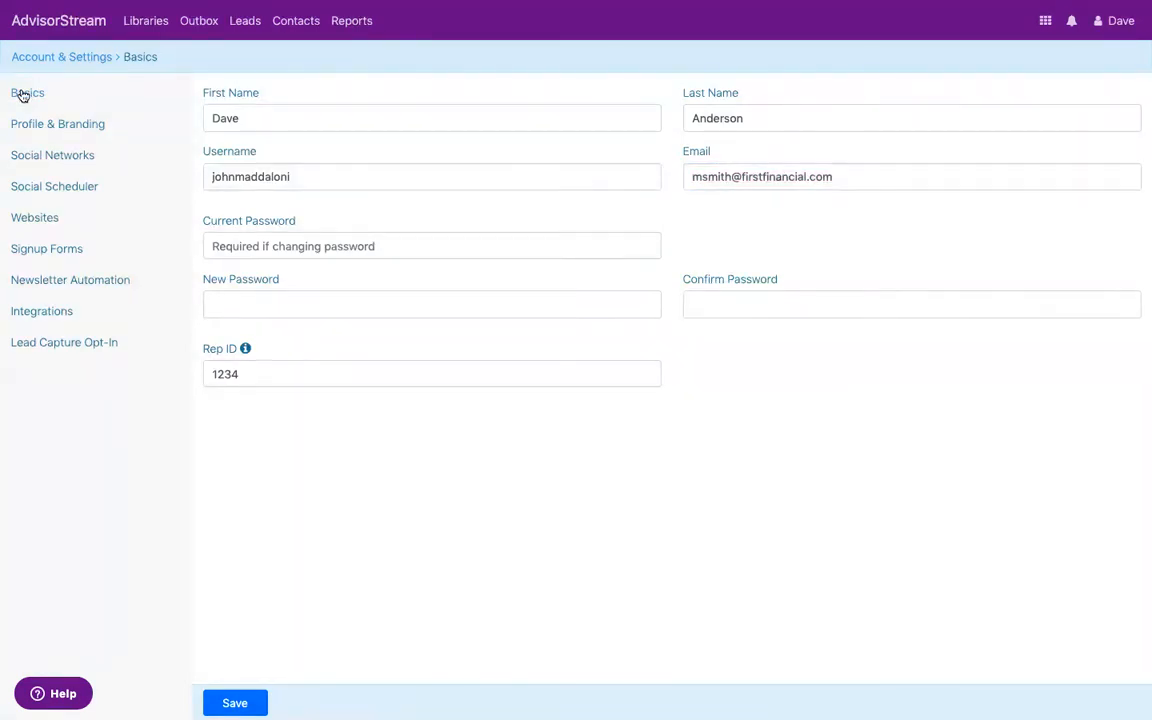
- Open the First Financial brand of the first persona under Profile & Branding and check its disclaimer options
{"action": "left_click", "coordinate": [45, 130]}
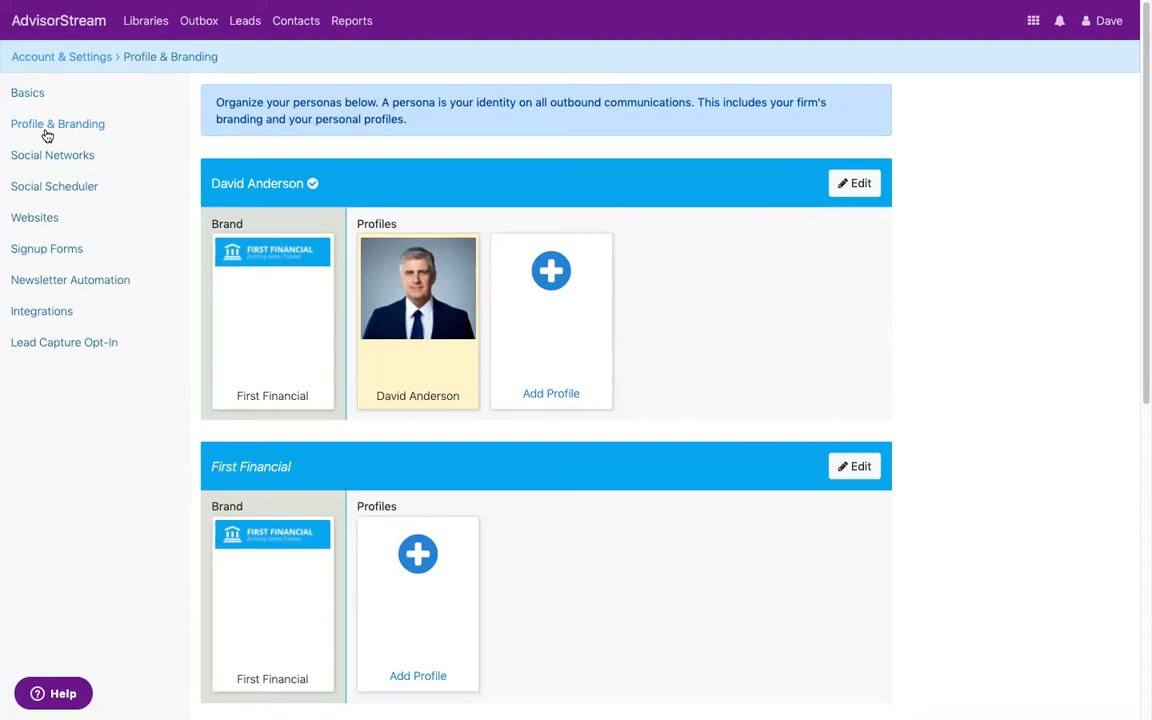
{"action": "left_click", "coordinate": [262, 291]}
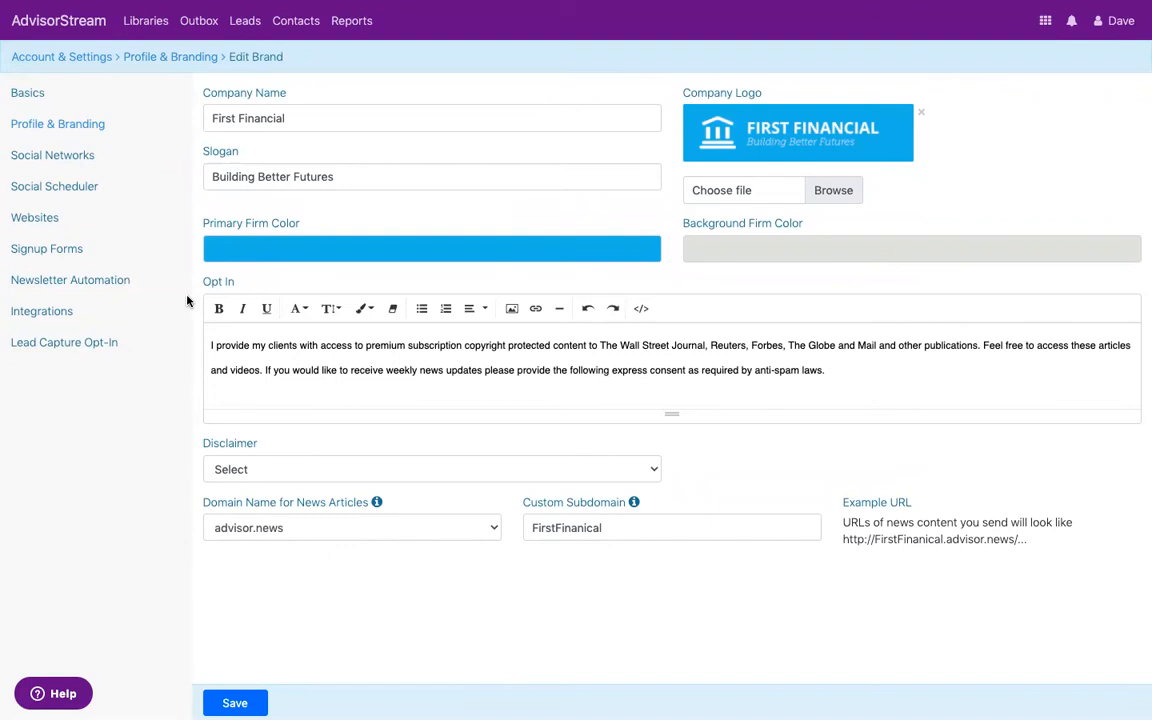
{"action": "left_click", "coordinate": [646, 471]}
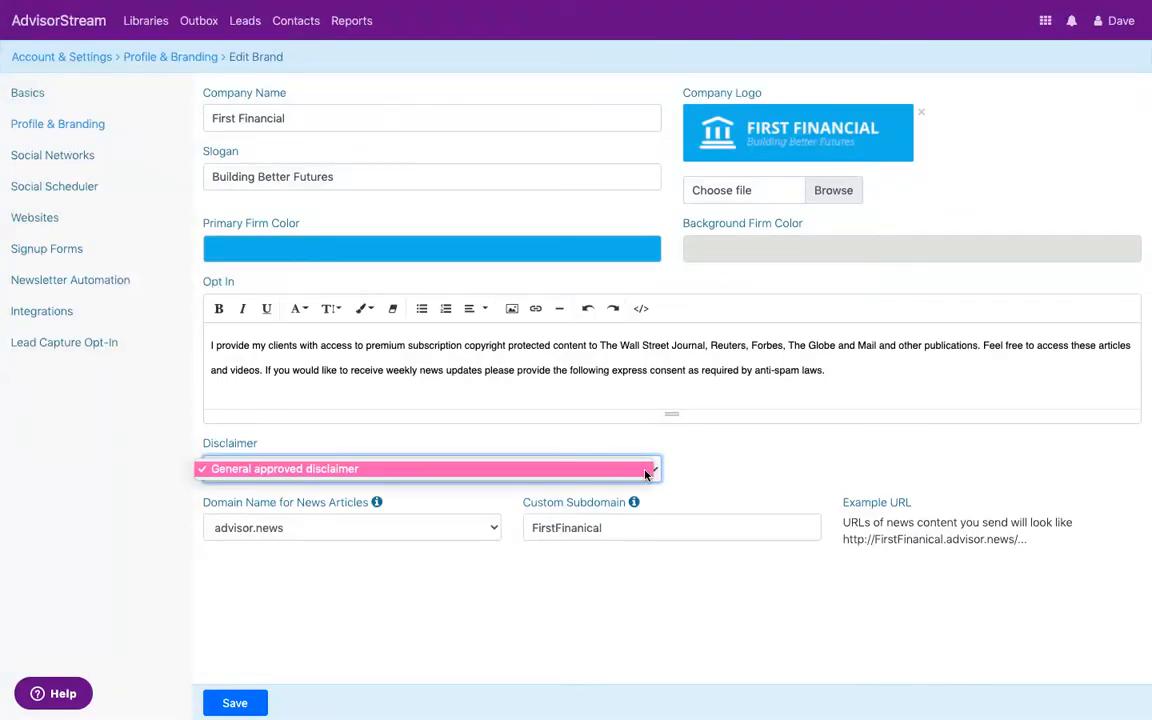
{"action": "left_click", "coordinate": [645, 474]}
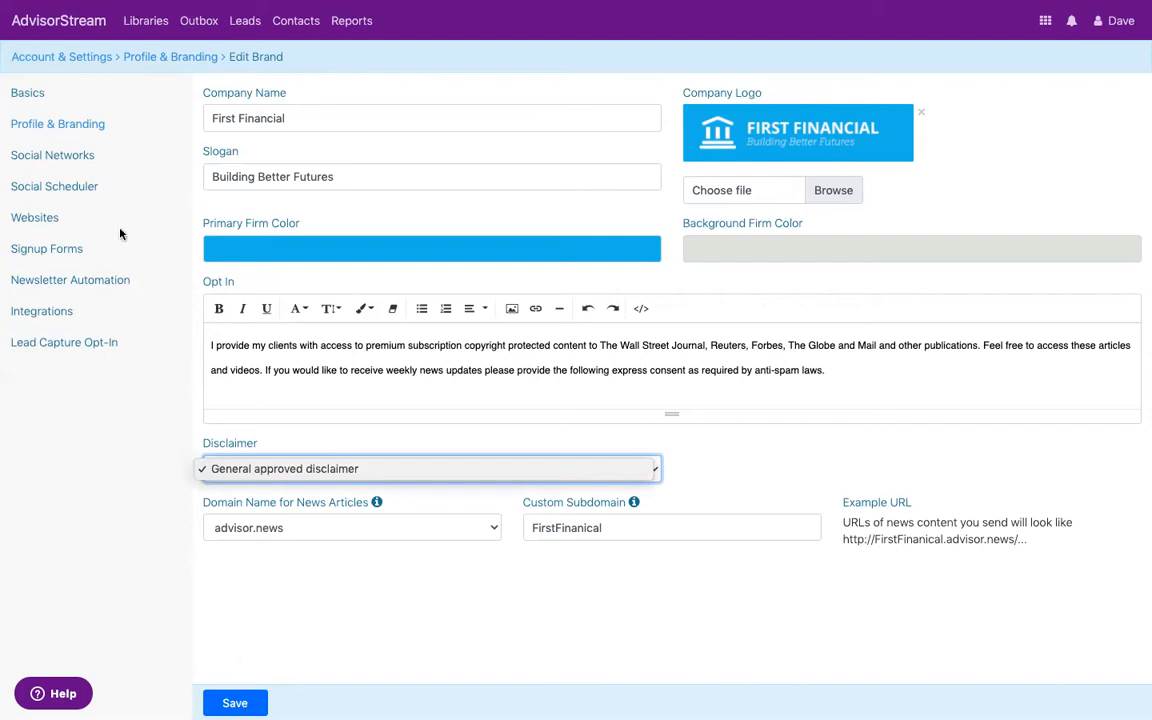
{"action": "left_click", "coordinate": [69, 130]}
- Open the advisor's profile in the first persona and review its signature, call to action, links and phone numbers
{"action": "left_click", "coordinate": [51, 129]}
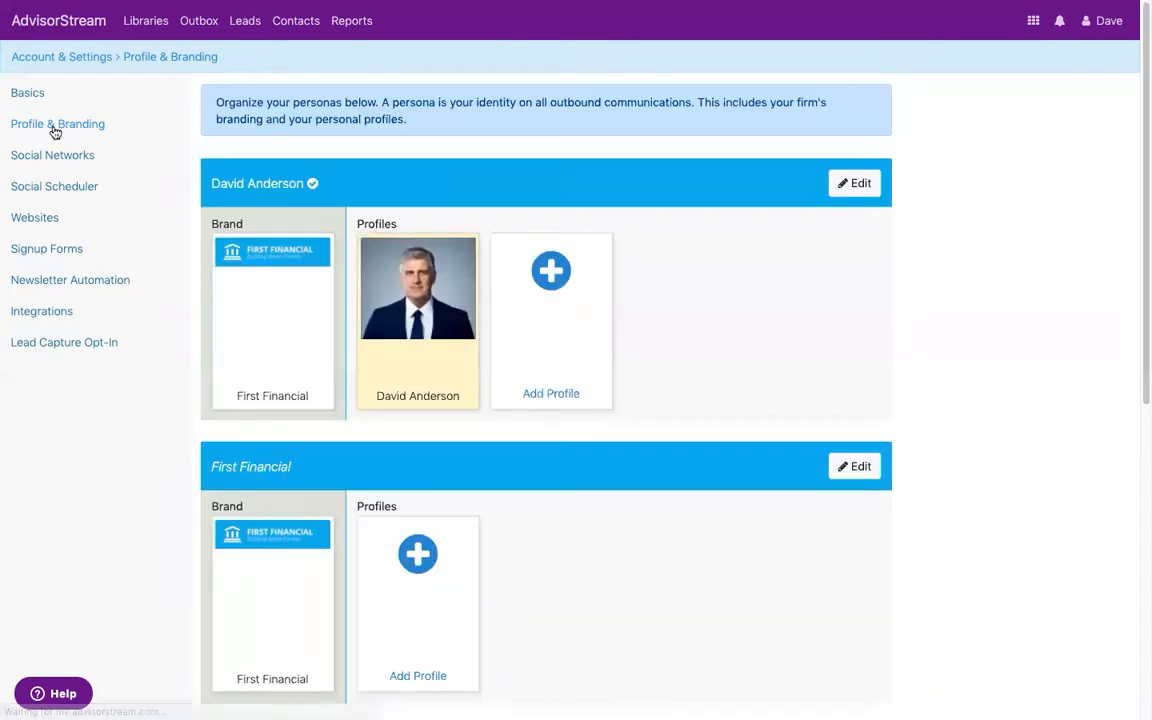
{"action": "left_click", "coordinate": [413, 305]}
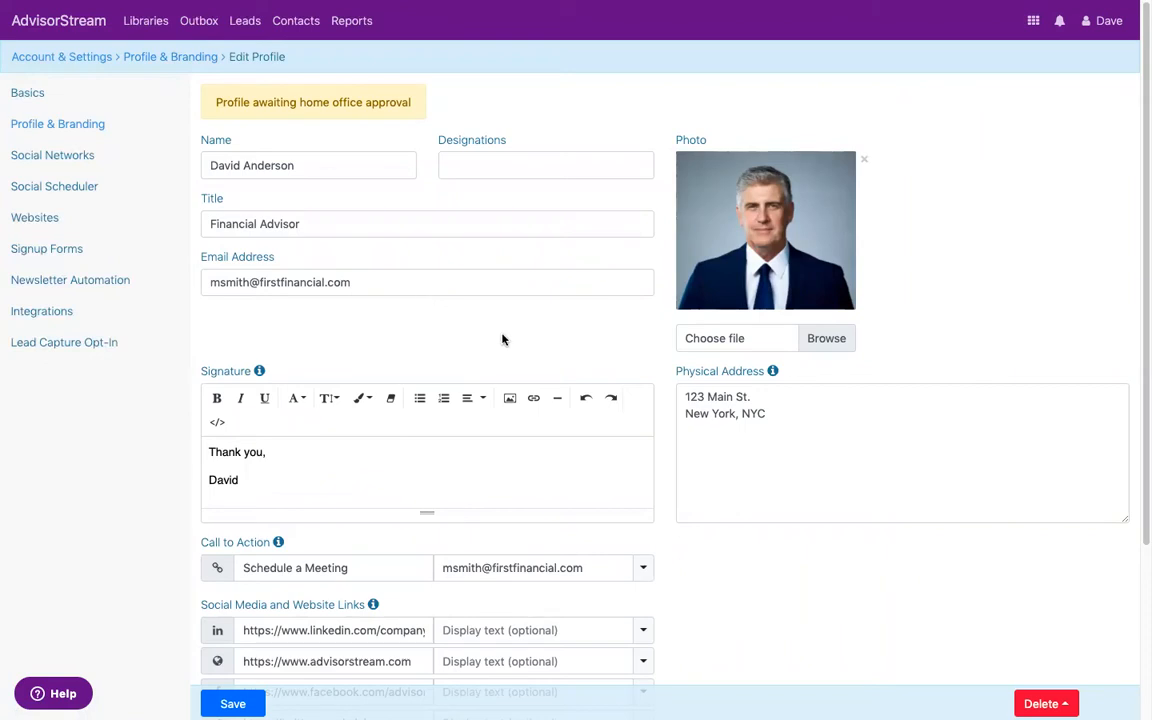
{"action": "scroll", "coordinate": [316, 483], "scroll_direction": "down", "scroll_amount": 3}
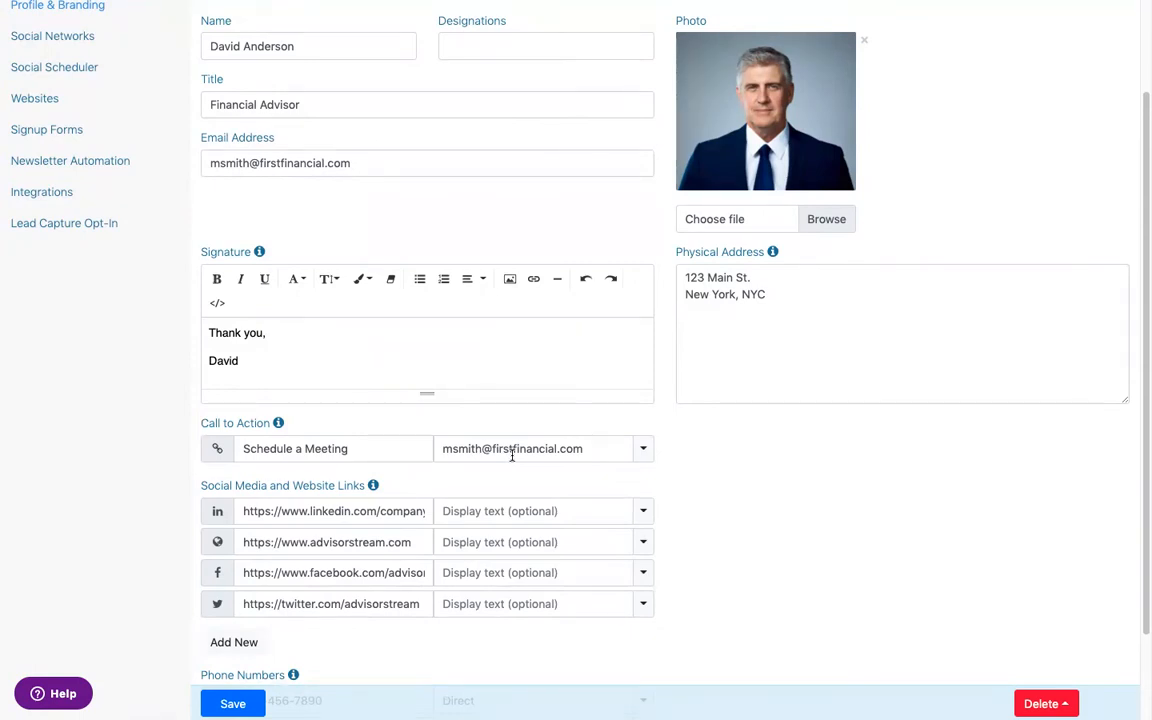
{"action": "scroll", "coordinate": [510, 456], "scroll_direction": "down", "scroll_amount": 2}
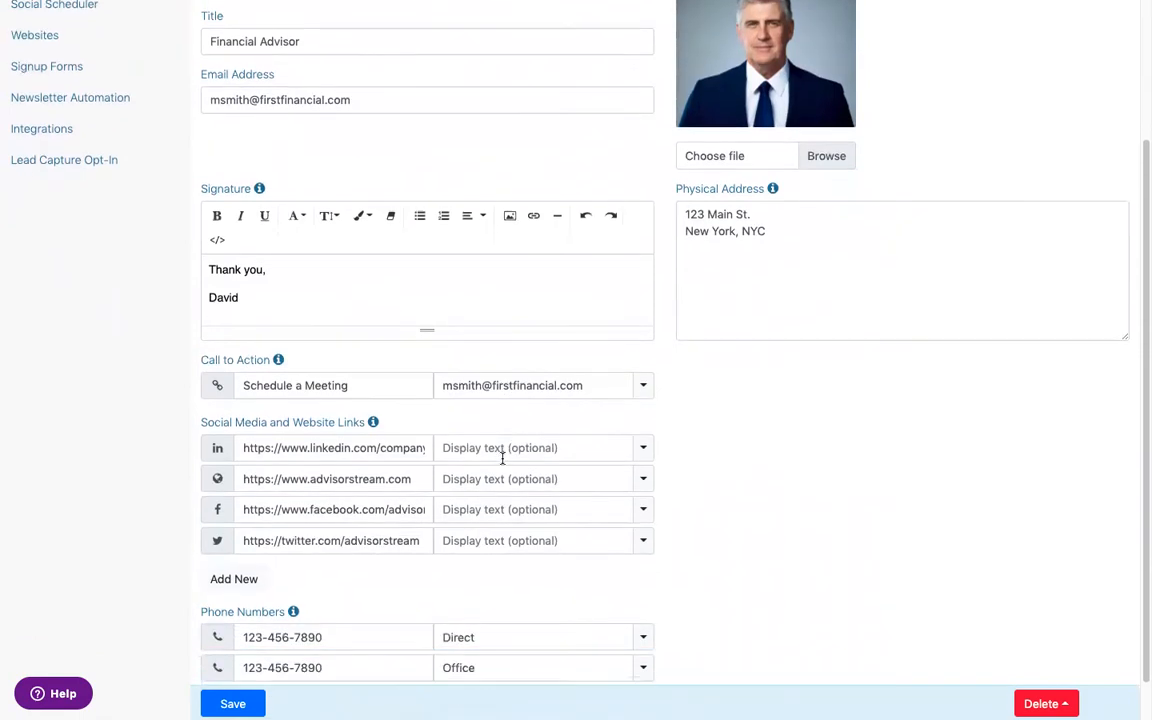
{"action": "scroll", "coordinate": [381, 462], "scroll_direction": "down", "scroll_amount": 1}
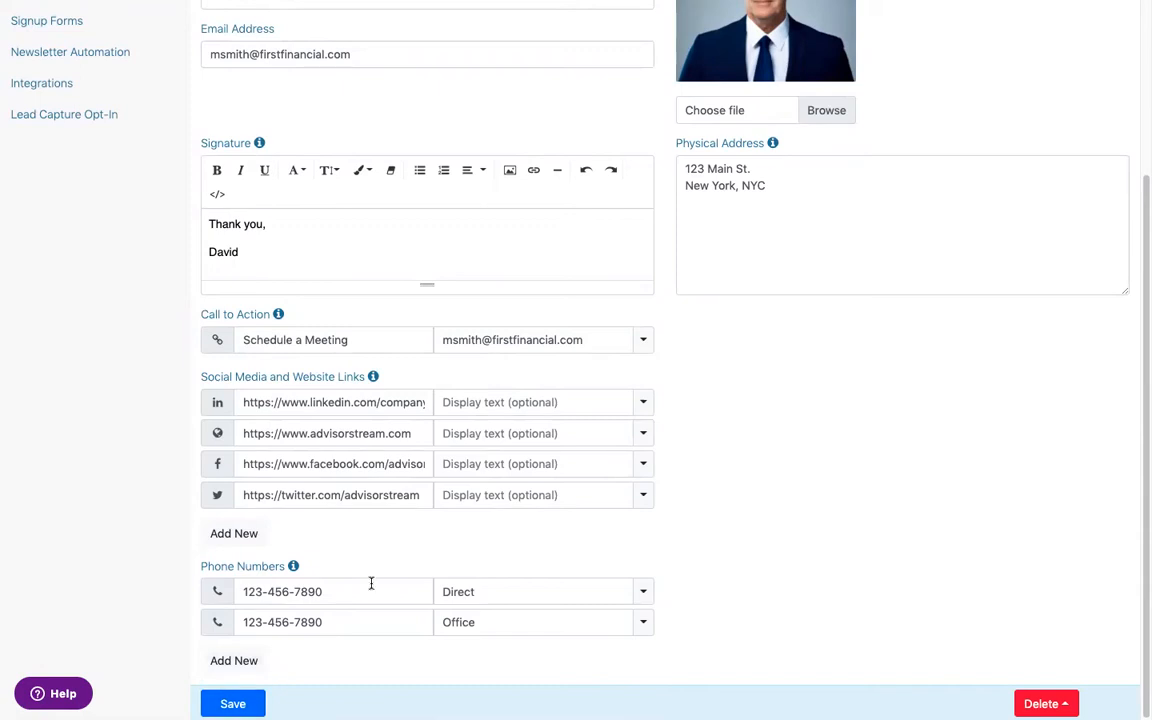
{"action": "scroll", "coordinate": [371, 583], "scroll_direction": "up", "scroll_amount": 3}
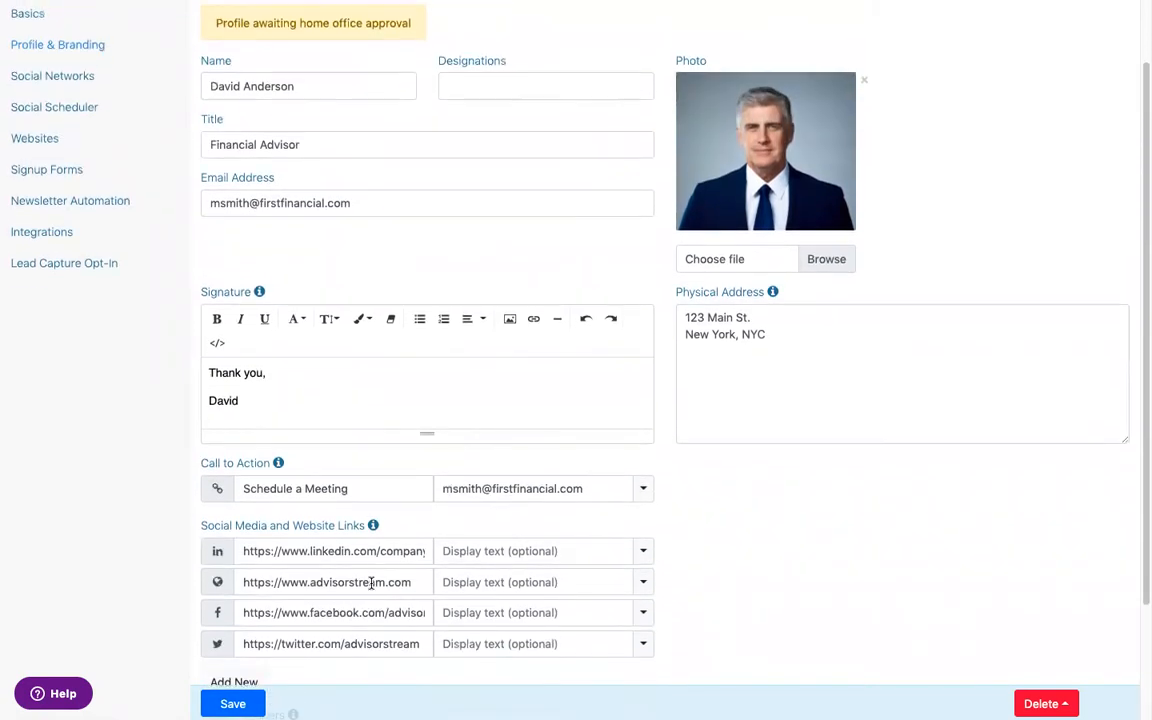
{"action": "scroll", "coordinate": [371, 583], "scroll_direction": "up", "scroll_amount": 2}
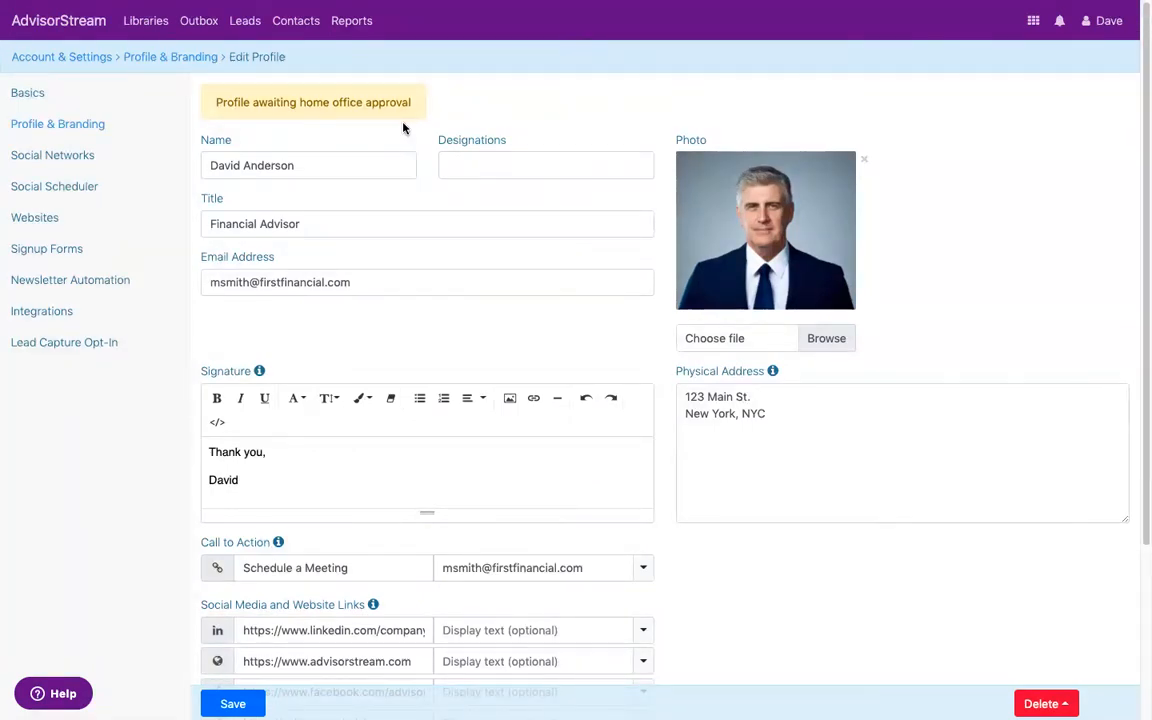
- Connect the Facebook account under Social Networks, continuing with the previously linked account
{"action": "left_click", "coordinate": [62, 156]}
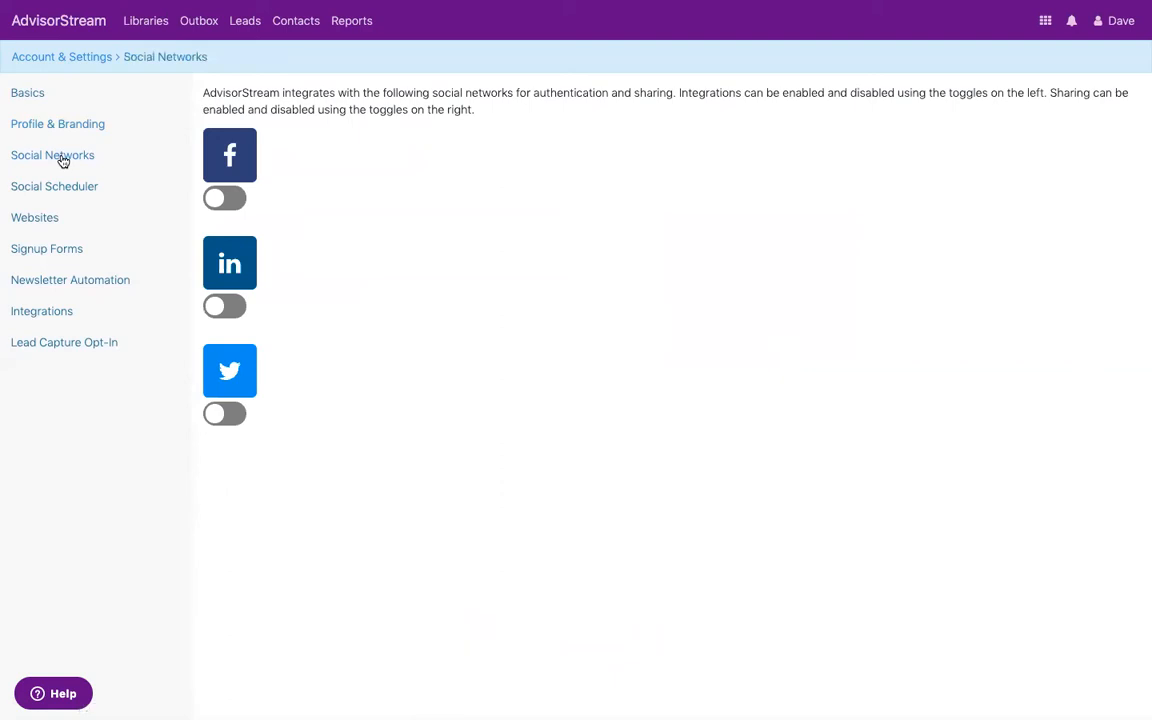
{"action": "left_click", "coordinate": [234, 203]}
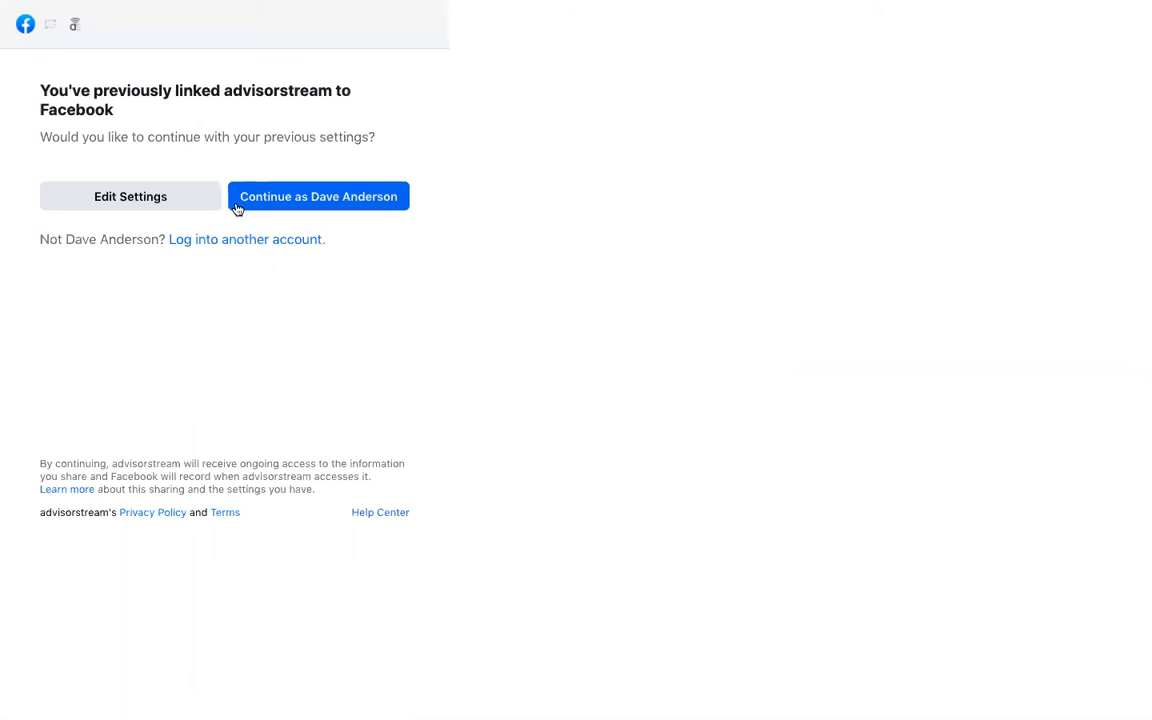
{"action": "left_click", "coordinate": [324, 205]}
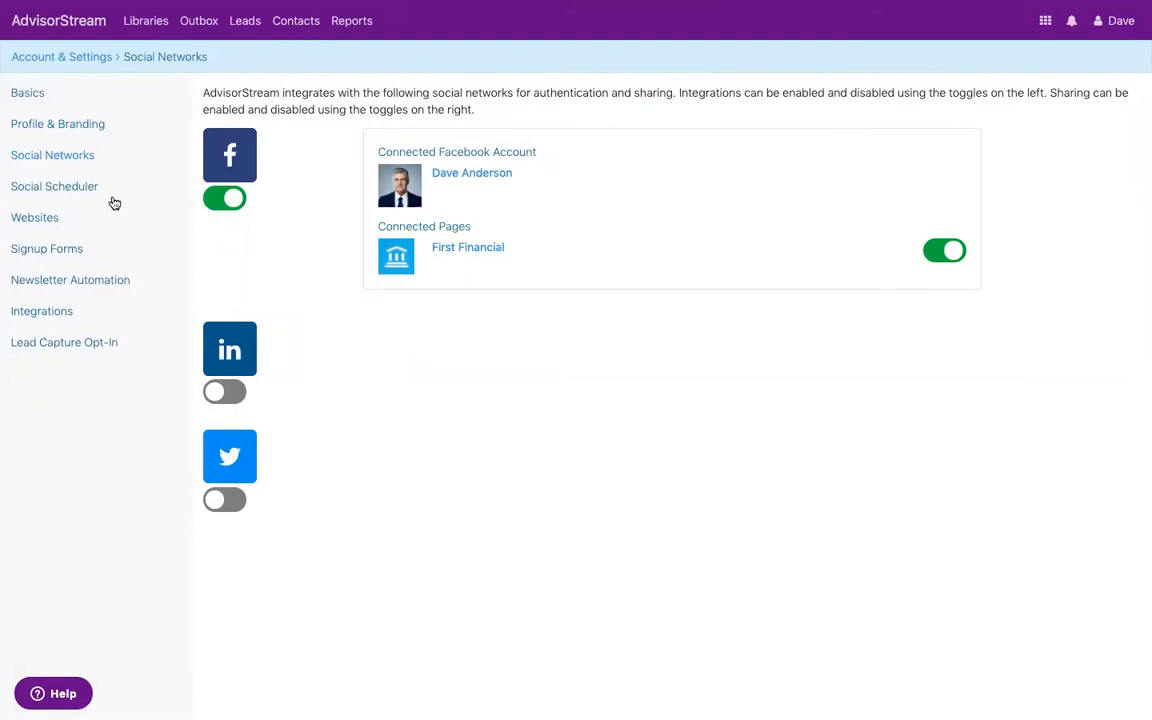
- In the Social Scheduler settings, deselect Barron's from the publishers included in automatic article selection
{"action": "left_click", "coordinate": [66, 195]}
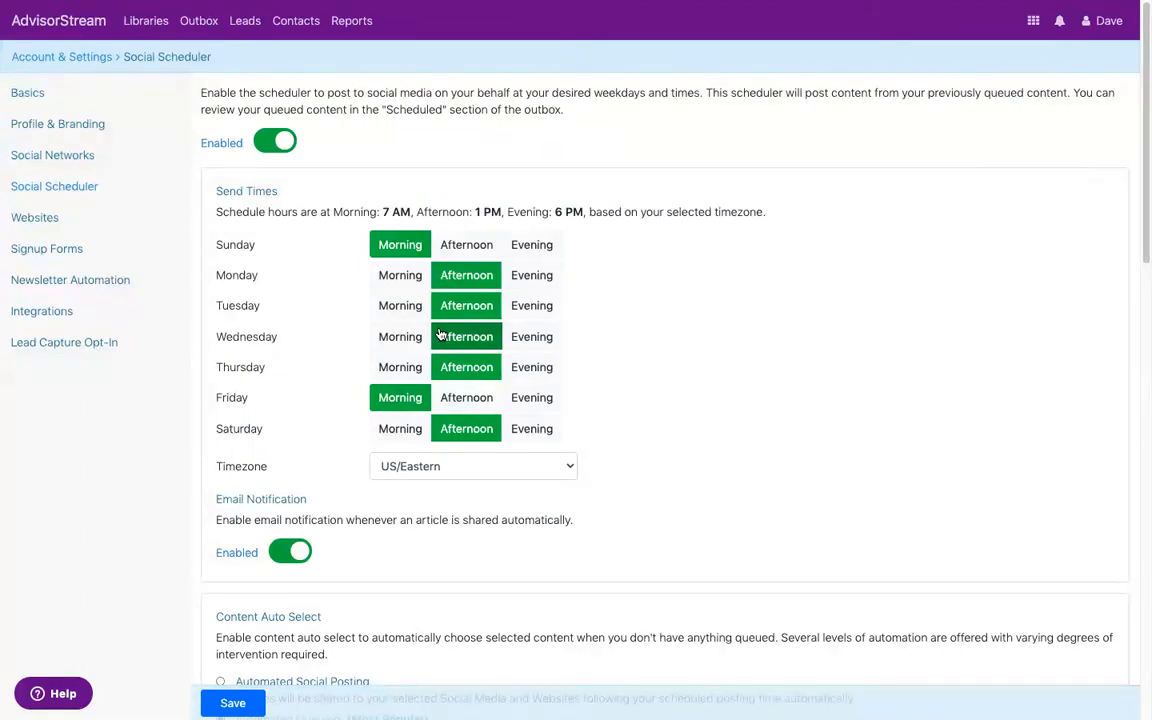
{"action": "scroll", "coordinate": [456, 386], "scroll_direction": "down", "scroll_amount": 3}
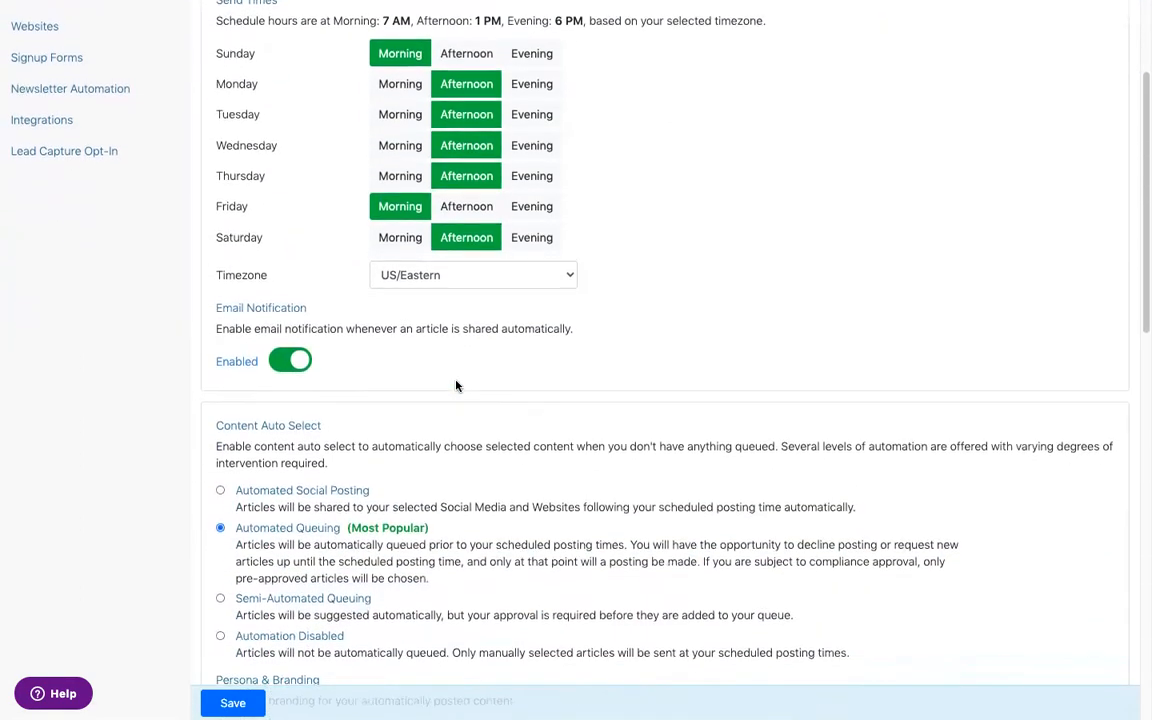
{"action": "scroll", "coordinate": [456, 386], "scroll_direction": "down", "scroll_amount": 2}
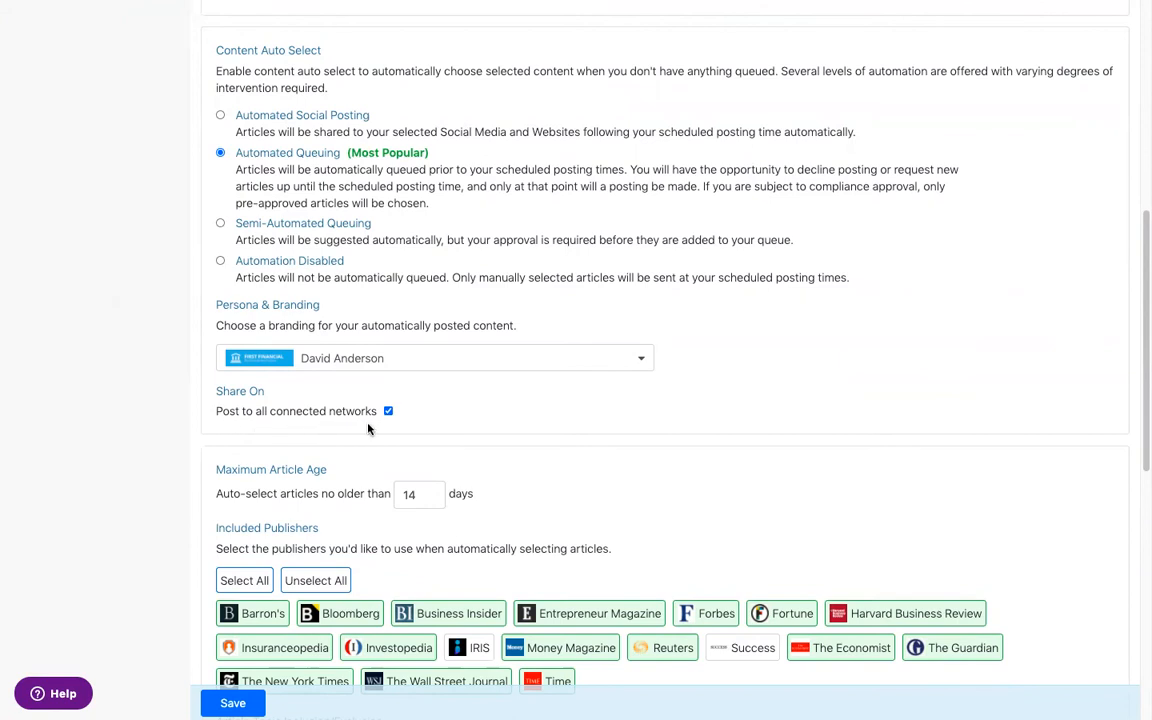
{"action": "scroll", "coordinate": [300, 507], "scroll_direction": "down", "scroll_amount": 2}
{"action": "scroll", "coordinate": [258, 507], "scroll_direction": "down", "scroll_amount": 3}
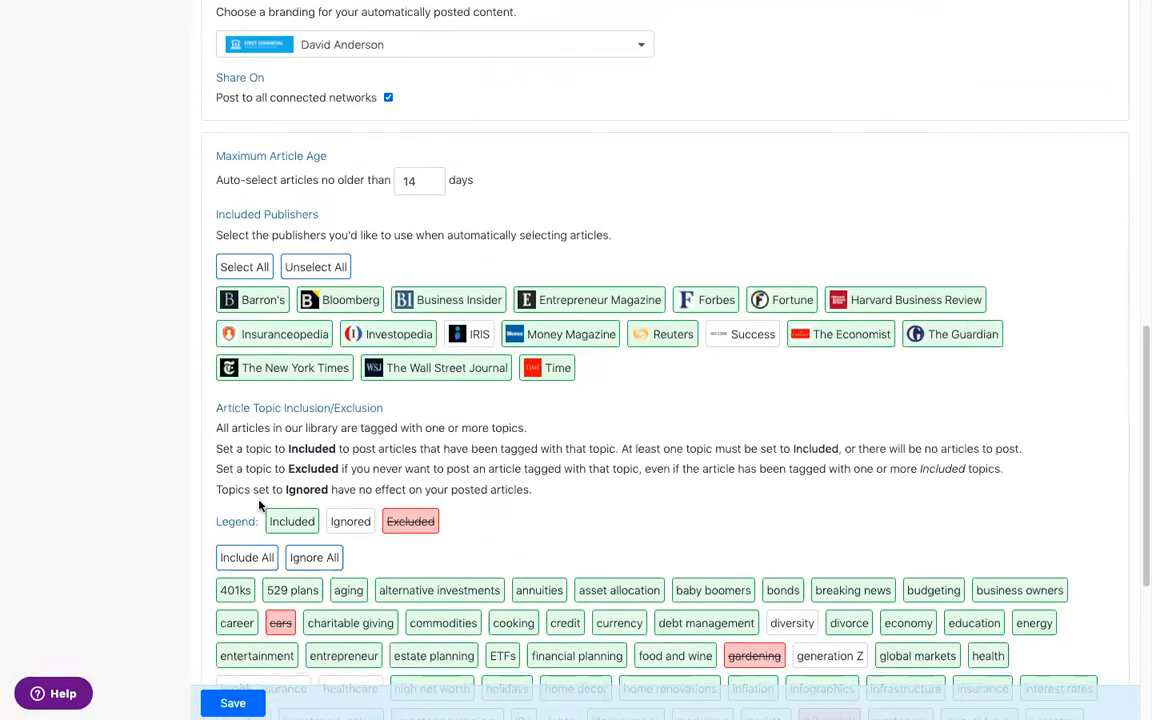
{"action": "scroll", "coordinate": [259, 507], "scroll_direction": "down", "scroll_amount": 3}
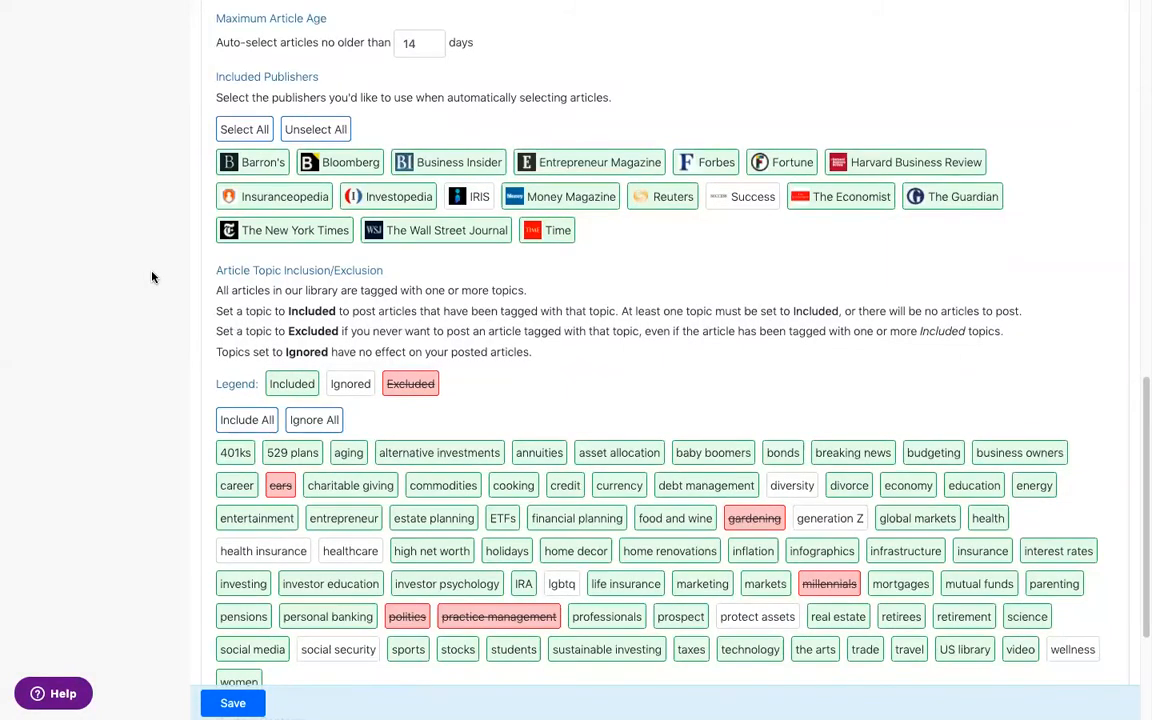
{"action": "left_click", "coordinate": [249, 168]}
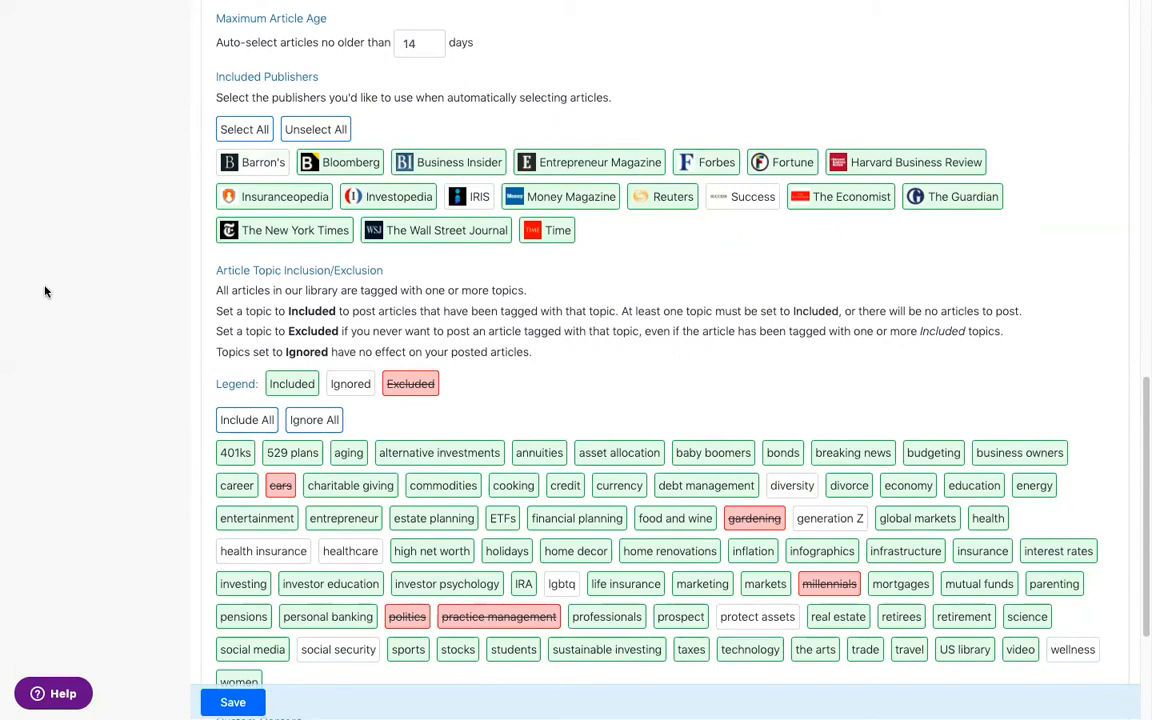
- Set the 401ks topic to Ignored in the scheduler's article topic filter and check the custom content sources
{"action": "scroll", "coordinate": [95, 341], "scroll_direction": "down", "scroll_amount": 1}
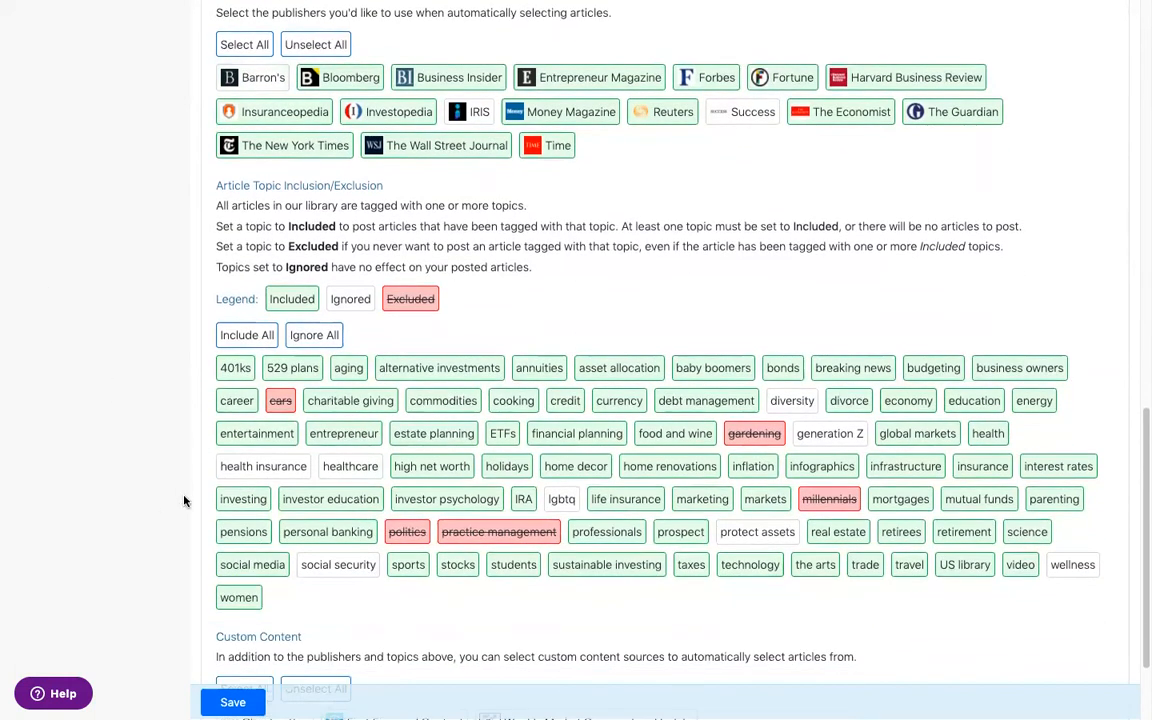
{"action": "left_click", "coordinate": [232, 367]}
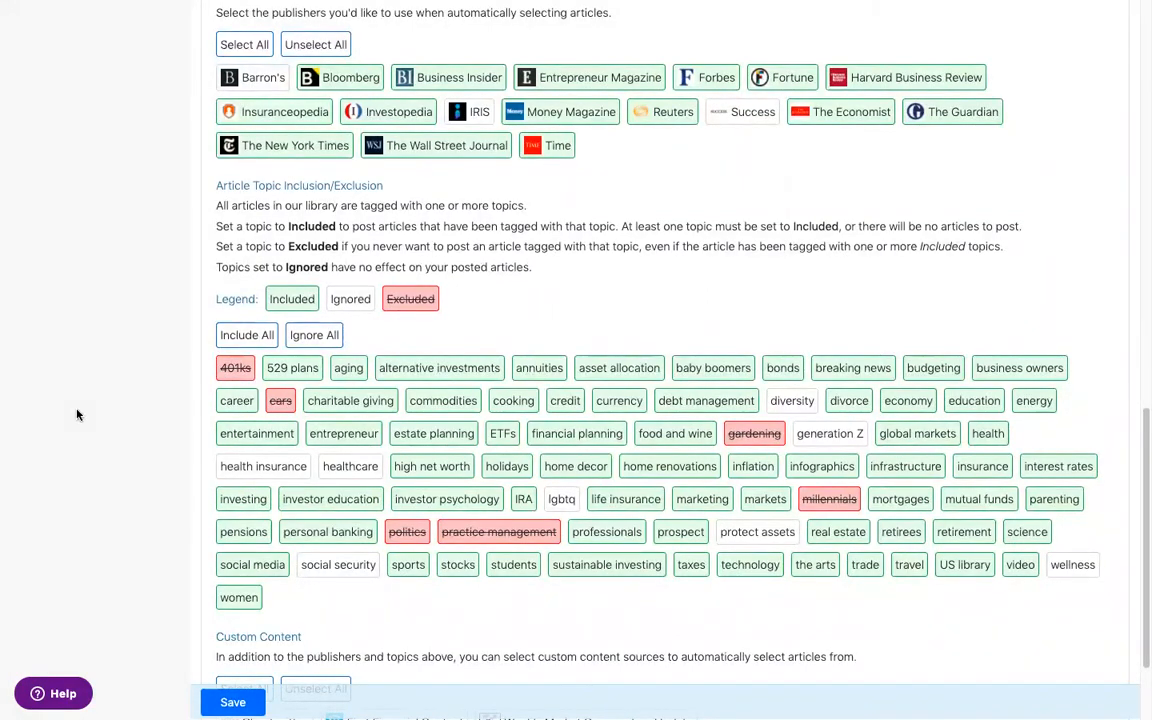
{"action": "left_click", "coordinate": [233, 366]}
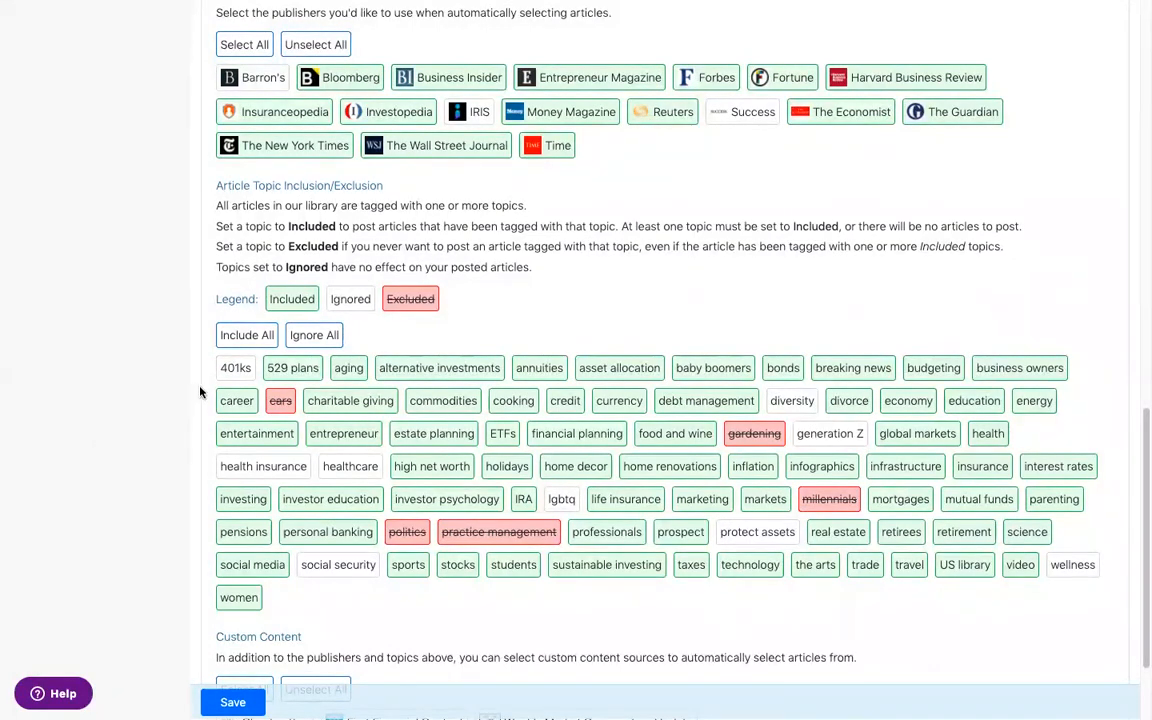
{"action": "scroll", "coordinate": [180, 391], "scroll_direction": "down", "scroll_amount": 1}
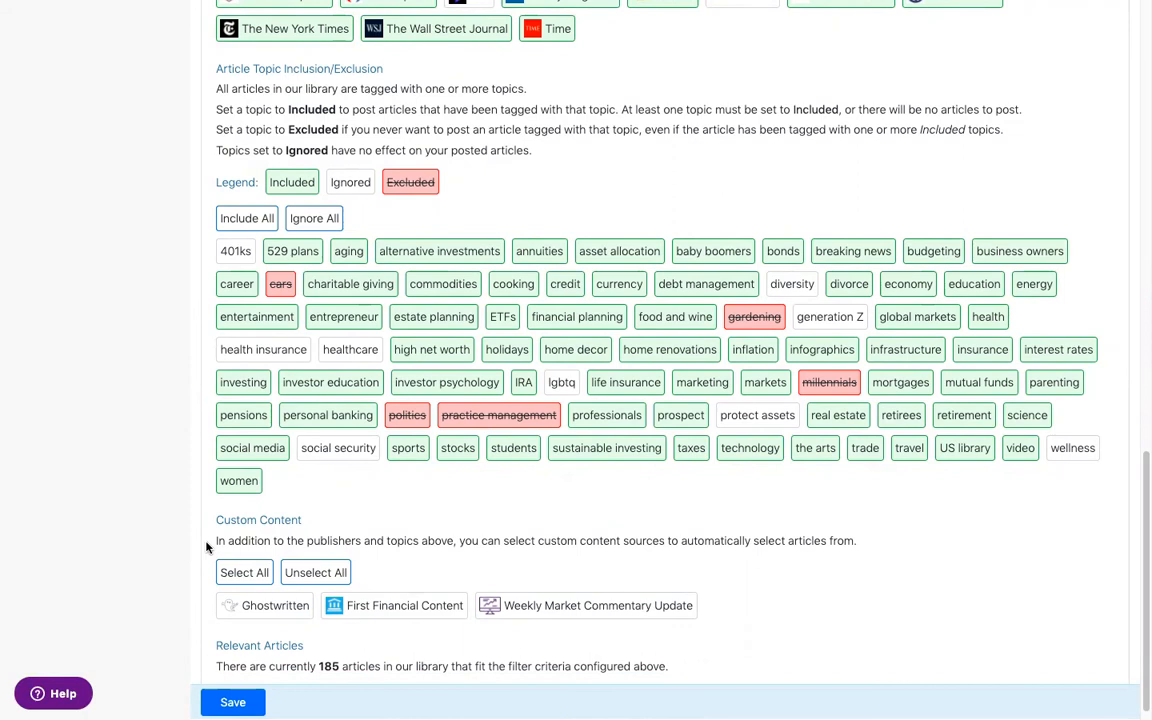
{"action": "scroll", "coordinate": [207, 546], "scroll_direction": "down", "scroll_amount": 1}
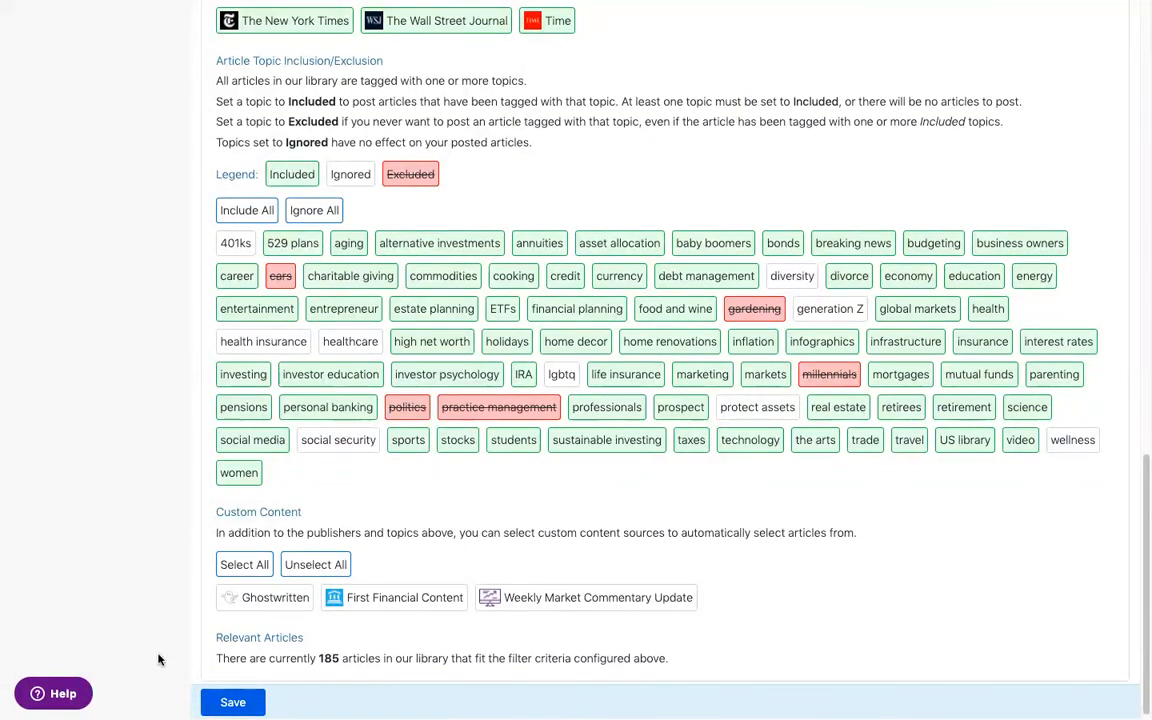
- Open the First Financial website feed under Websites to view its display settings and embed code
{"action": "scroll", "coordinate": [13, 455], "scroll_direction": "up", "scroll_amount": 15}
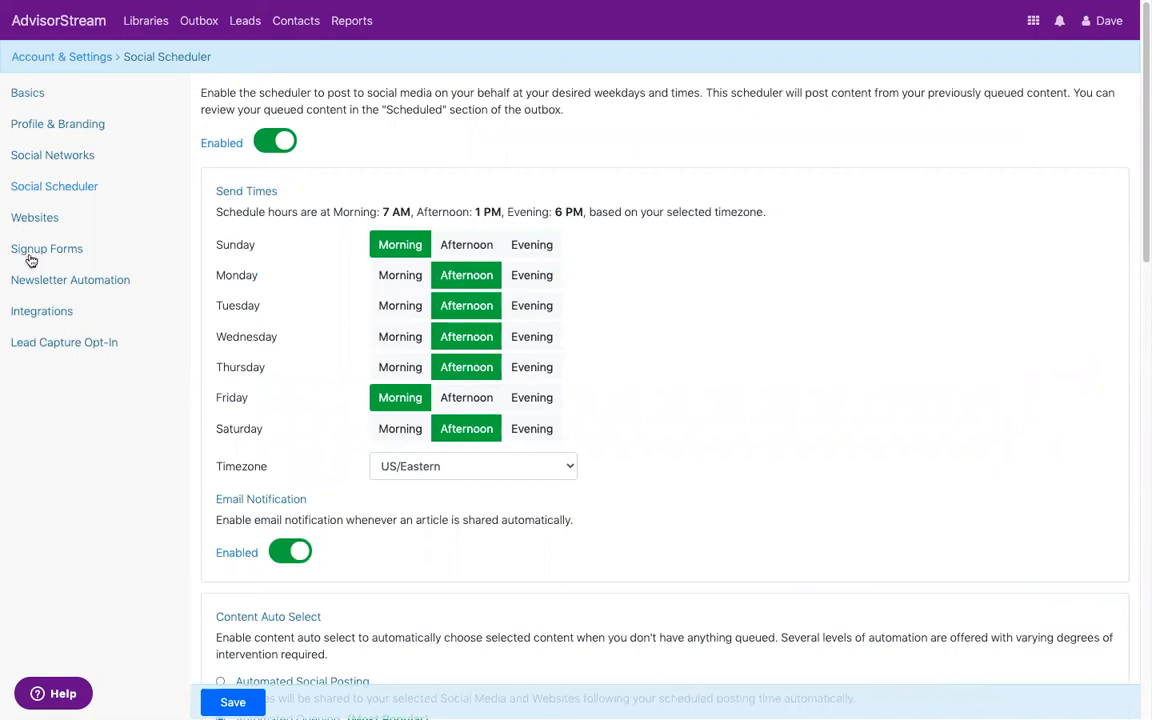
{"action": "left_click", "coordinate": [27, 218]}
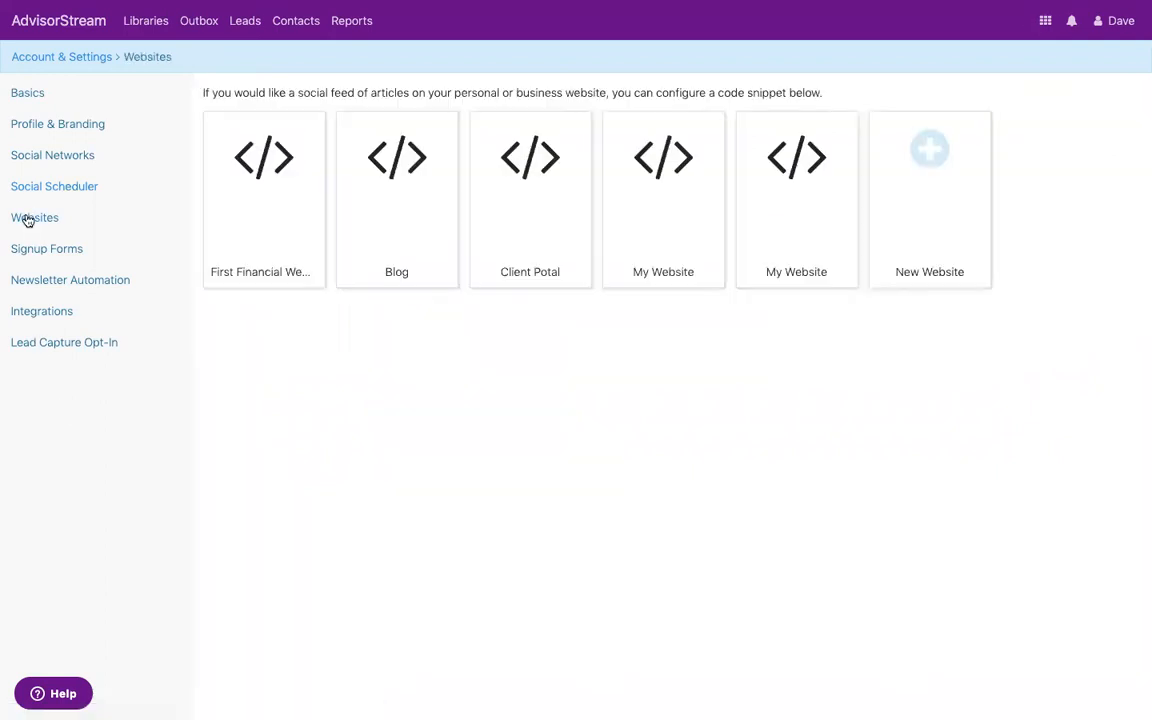
{"action": "left_click", "coordinate": [250, 193]}
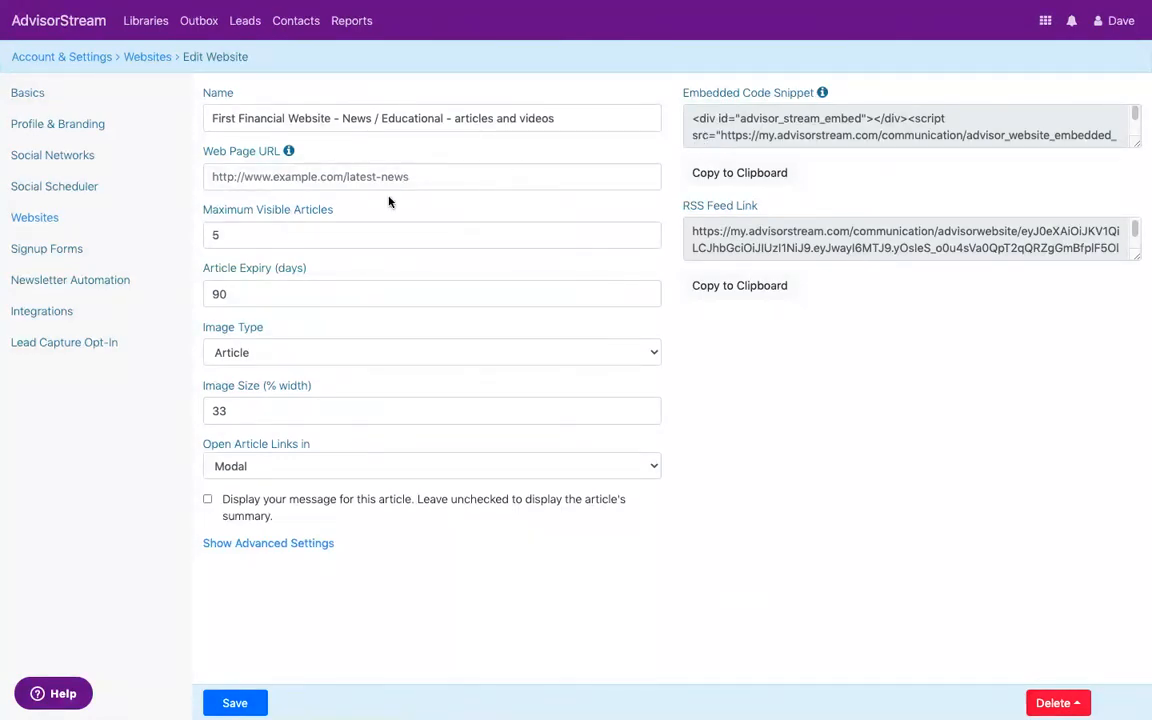
- View the Demo Signup Form's settings and the automation levels available for the newsletter
{"action": "left_click", "coordinate": [57, 251]}
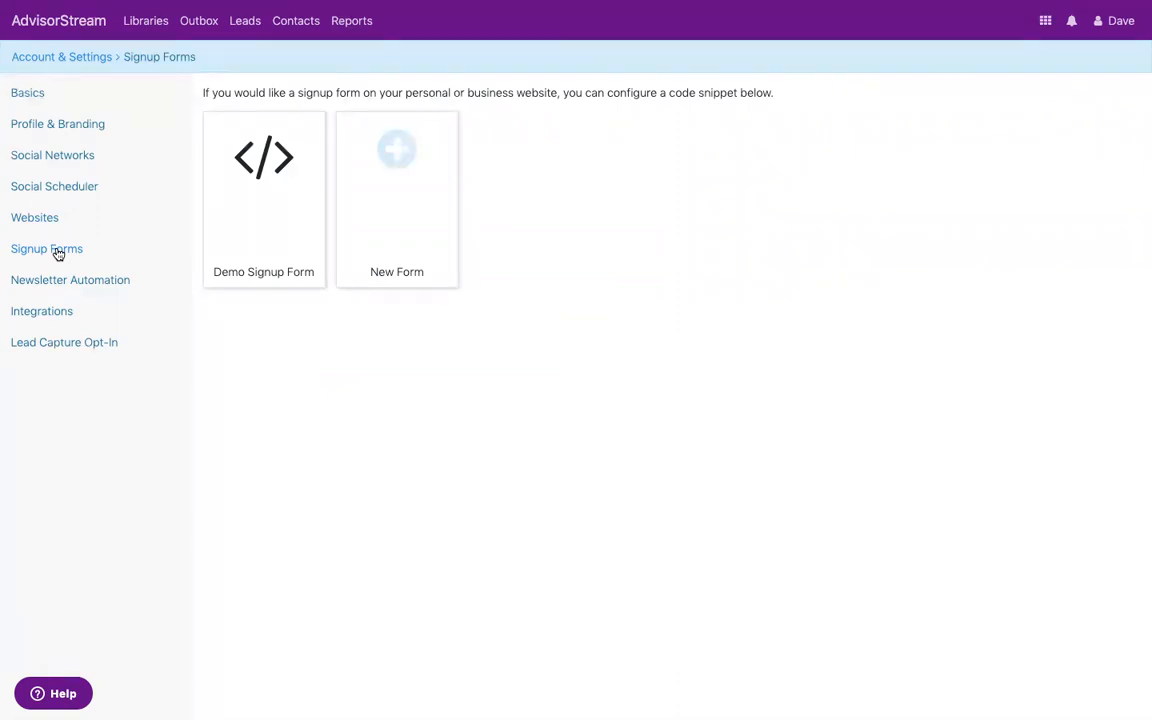
{"action": "left_click", "coordinate": [215, 237]}
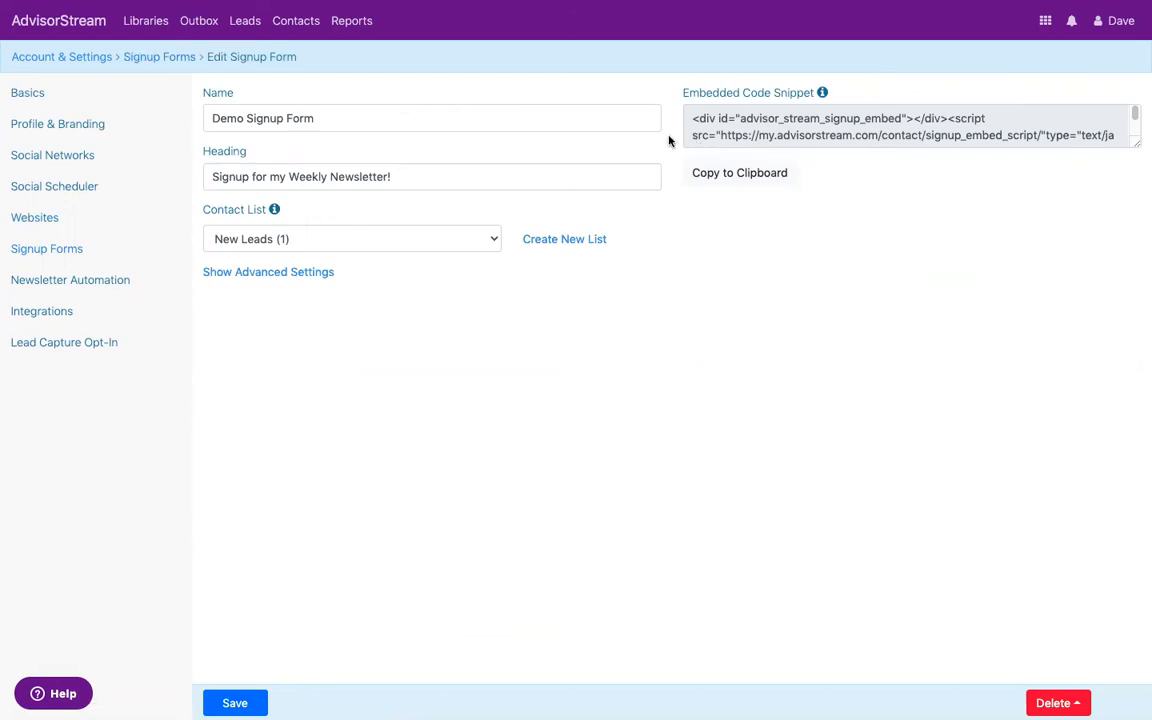
{"action": "left_click", "coordinate": [69, 282]}
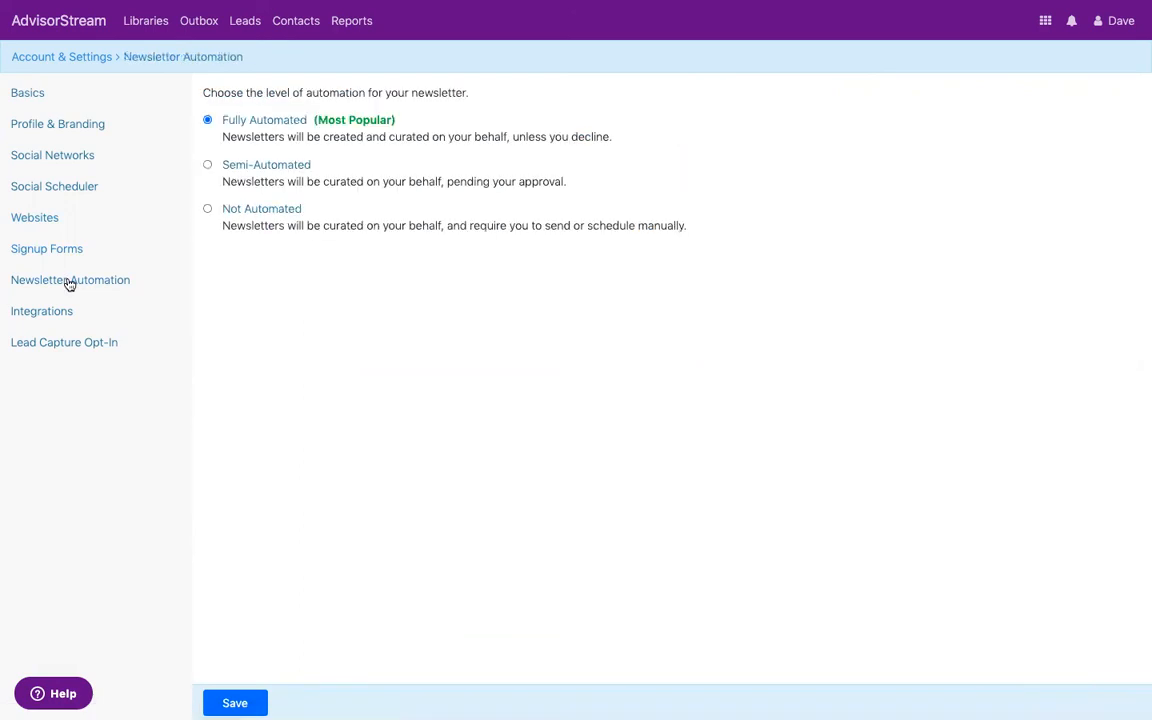